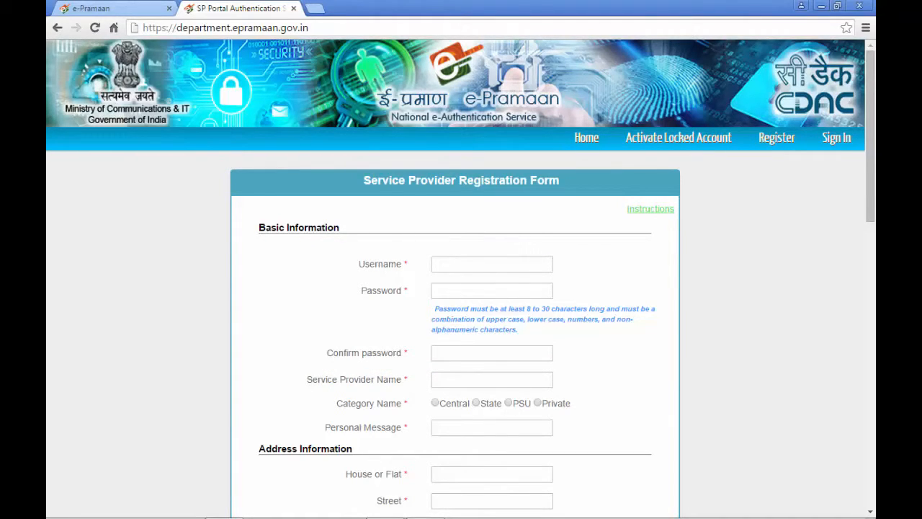
# Open the Service Provider Registration Form and place the cursor in the Username field
pyautogui.click(470, 258)
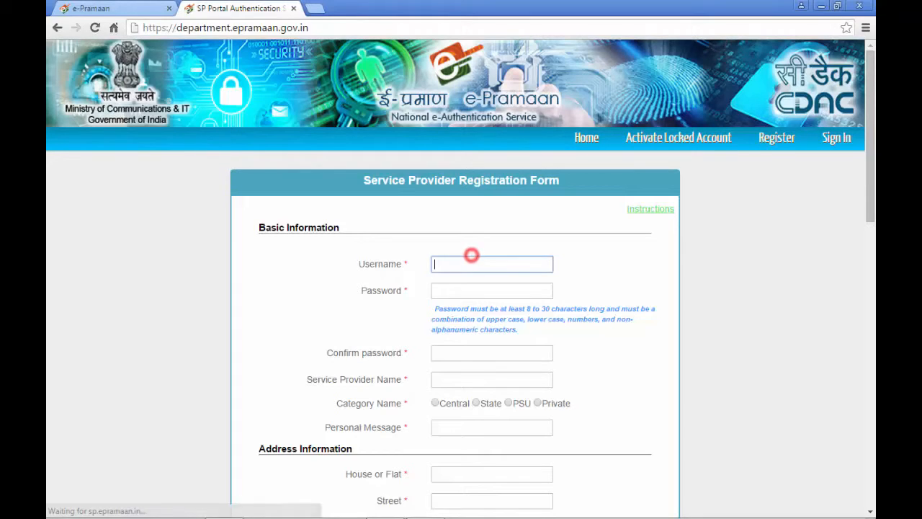
# Enter username epramaandemo, then type the account password and confirm it
pyautogui.write('e')
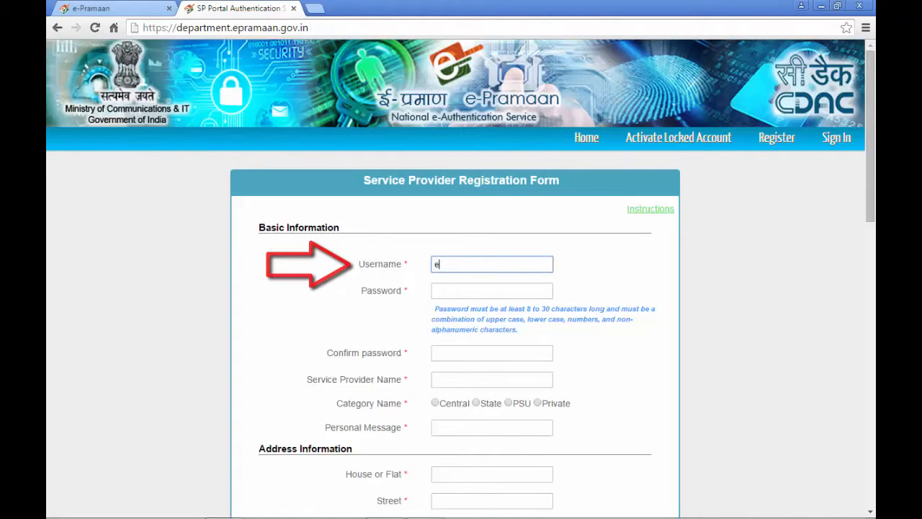
pyautogui.write('pra')
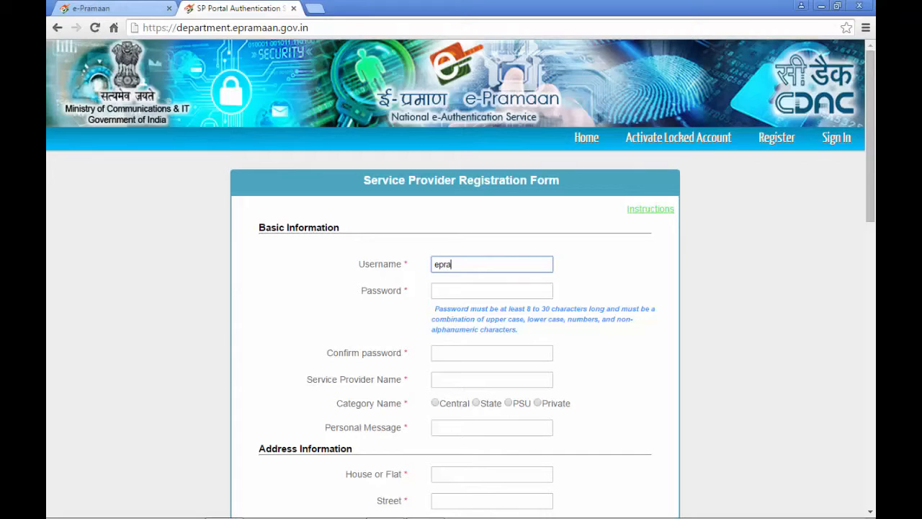
pyautogui.write('maan')
pyautogui.press('BackSpace')
pyautogui.write('demo')
pyautogui.click(492, 291)
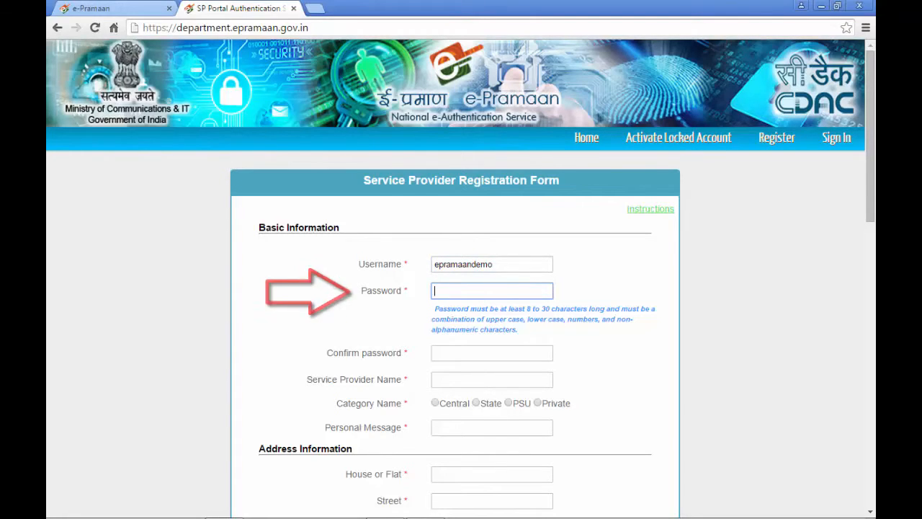
pyautogui.write('•')
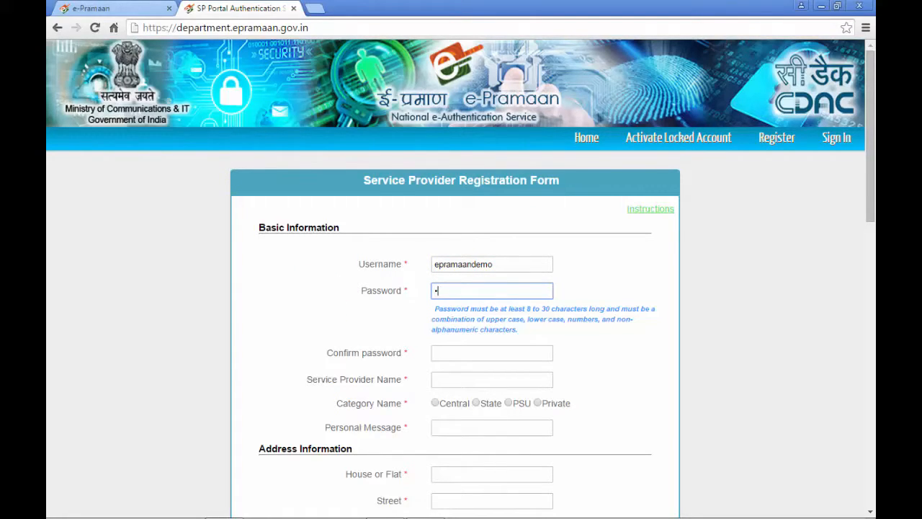
pyautogui.write('••••••••')
pyautogui.click(492, 353)
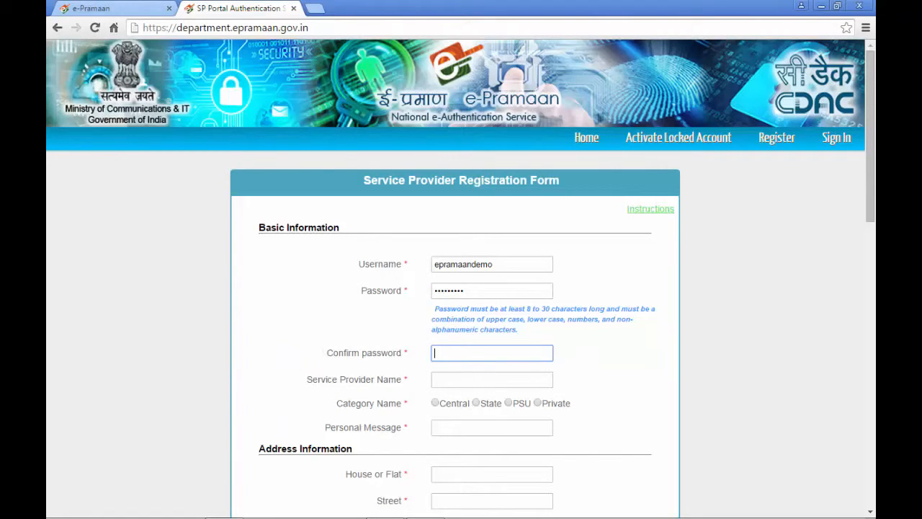
pyautogui.write('•••••••••')
# Enter Test Service as the service provider name
pyautogui.click(492, 380)
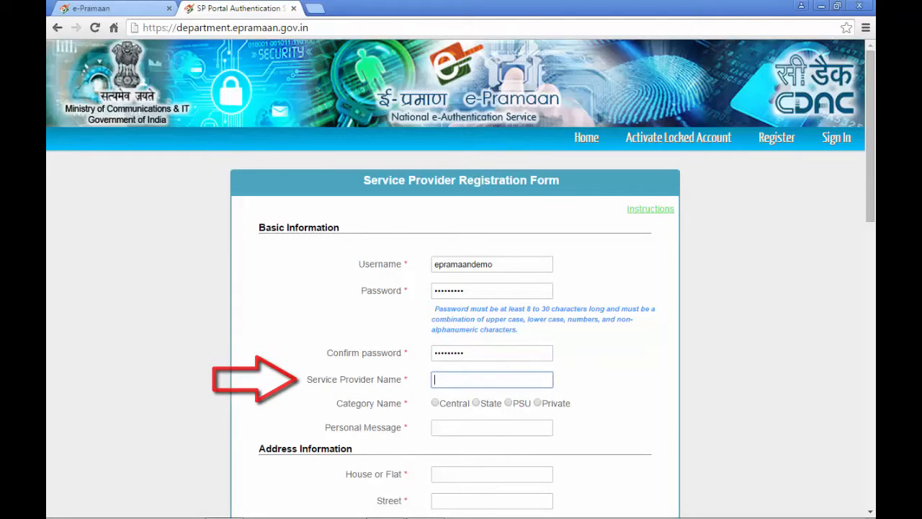
pyautogui.write('T')
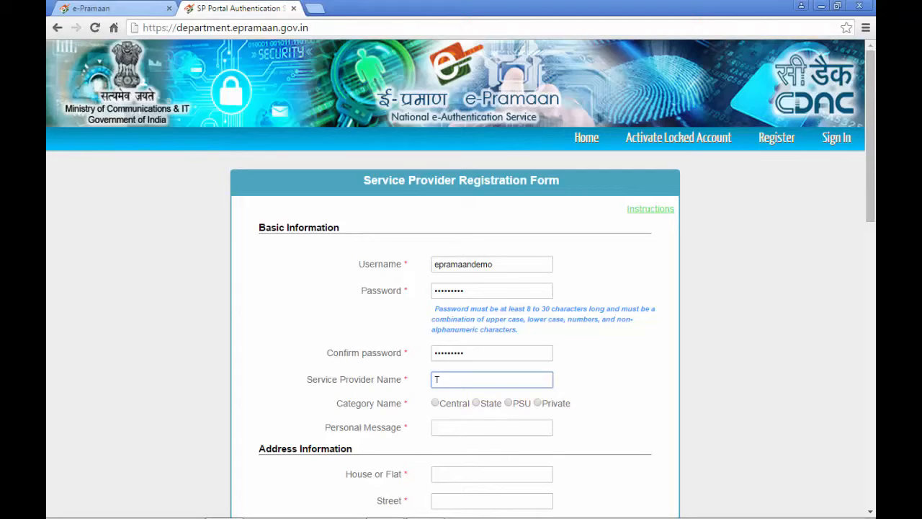
pyautogui.press('BackSpace')
pyautogui.write('Demo Service')
# Select the PSU category and type ePramaan as the personal message
pyautogui.press('Tab')
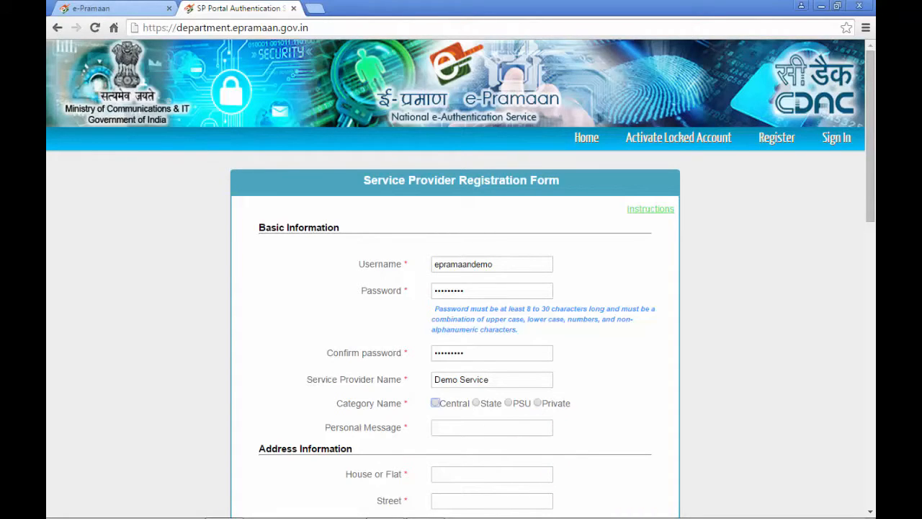
pyautogui.press('Right')
pyautogui.press('Right')
pyautogui.press('Tab')
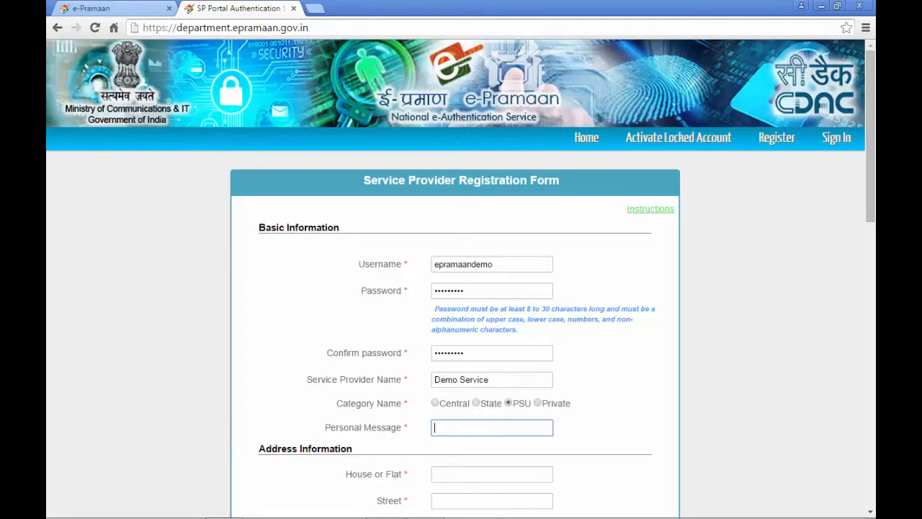
pyautogui.write('ePramaan')
pyautogui.press('Tab')
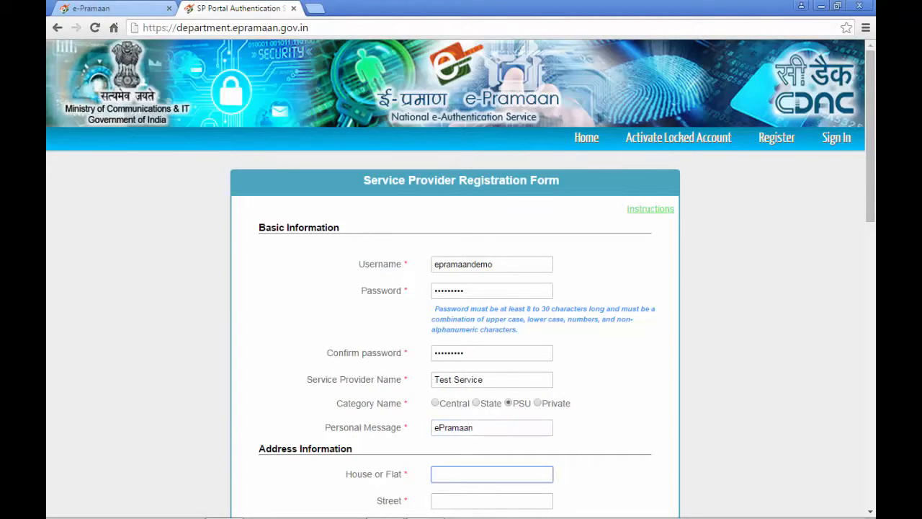
# Fill the address locality as Some Locality and landmark as Some Landmark
pyautogui.press('Tab')
pyautogui.press('Tab')
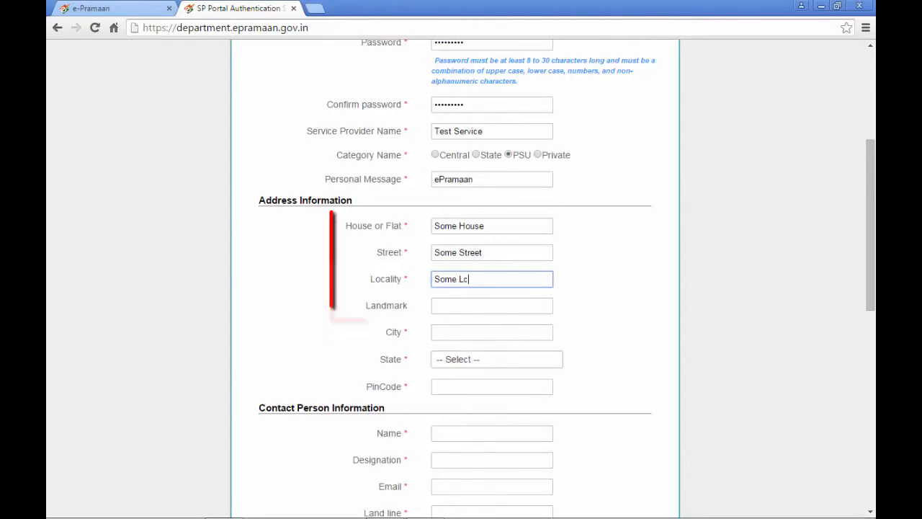
pyautogui.press('BackSpace')
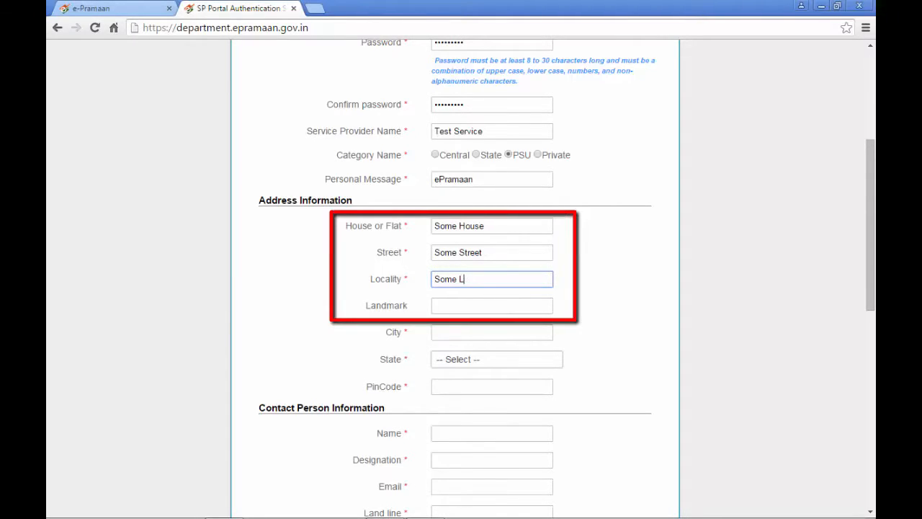
pyautogui.write('o')
pyautogui.write('cali')
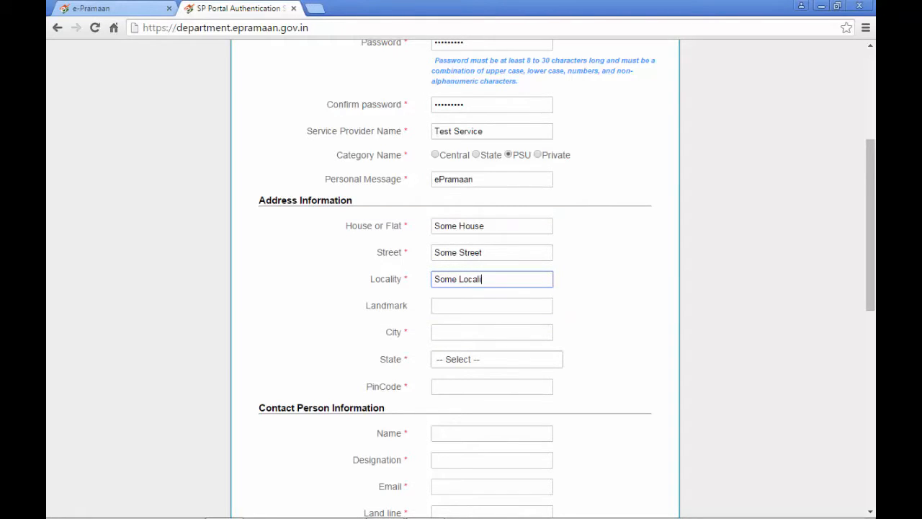
pyautogui.write('ty')
pyautogui.press('Tab')
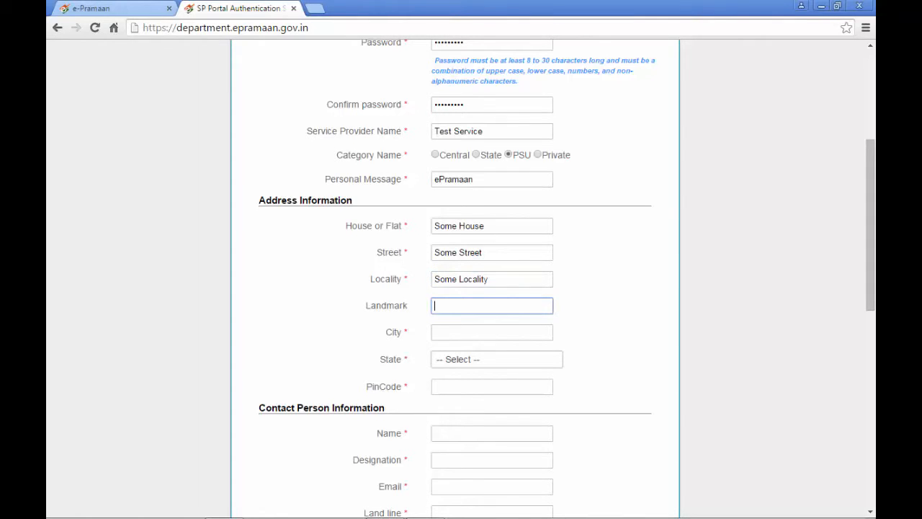
pyautogui.write('Some Landmark')
# Set city Some City, state MAHARASHTRA, and begin entering PIN code 123456
pyautogui.press('Tab')
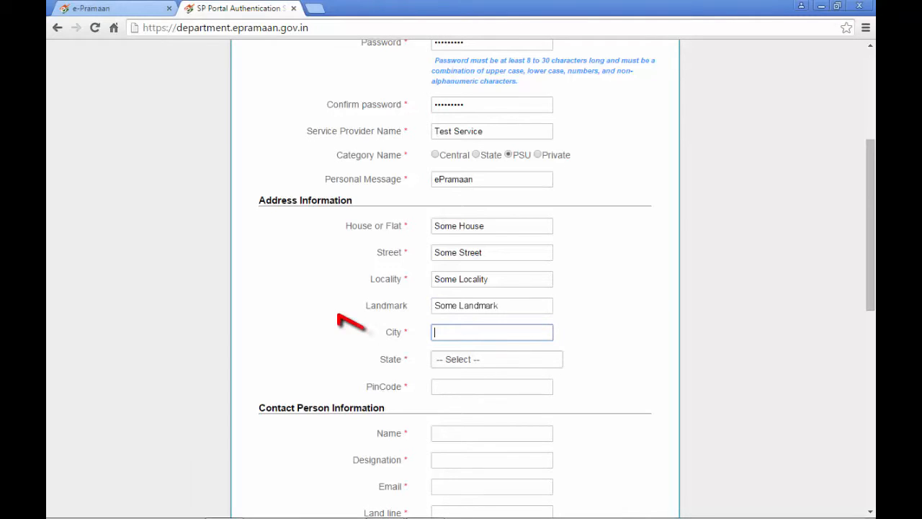
pyautogui.write('Some')
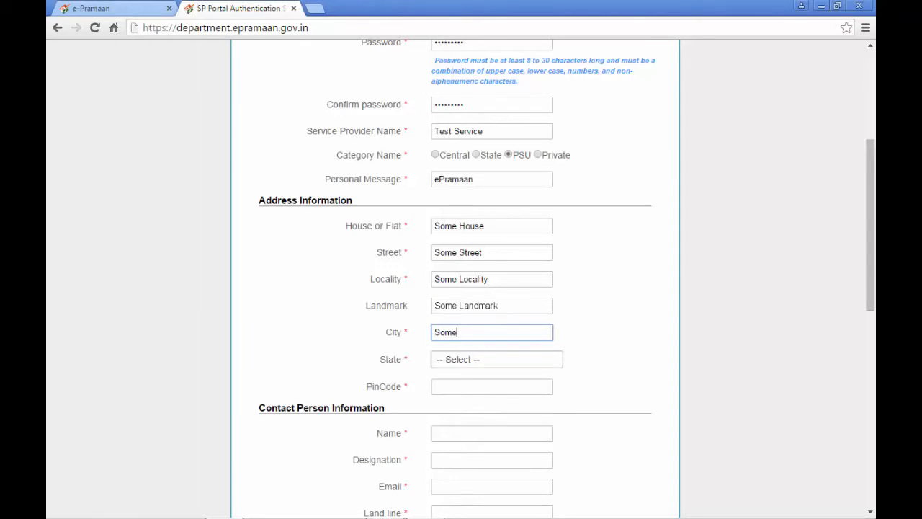
pyautogui.write(' City')
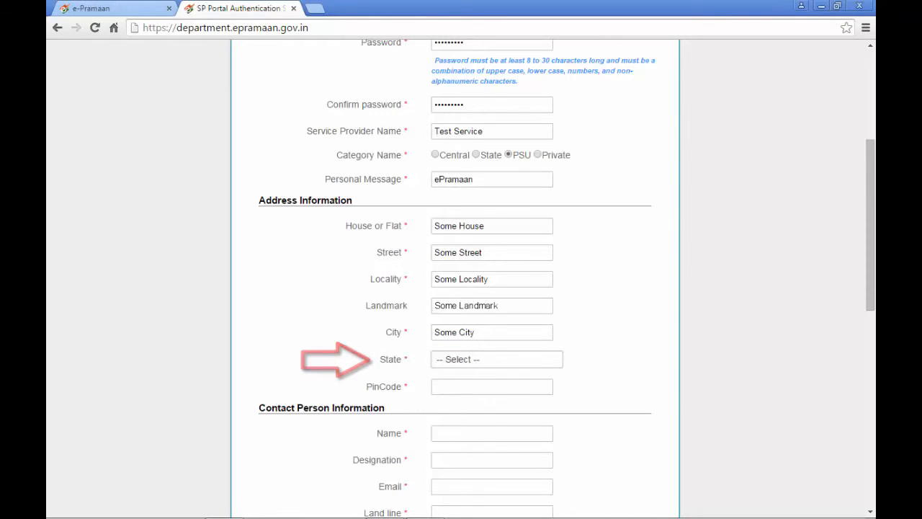
pyautogui.write('mah')
pyautogui.click(492, 387)
pyautogui.write('12')
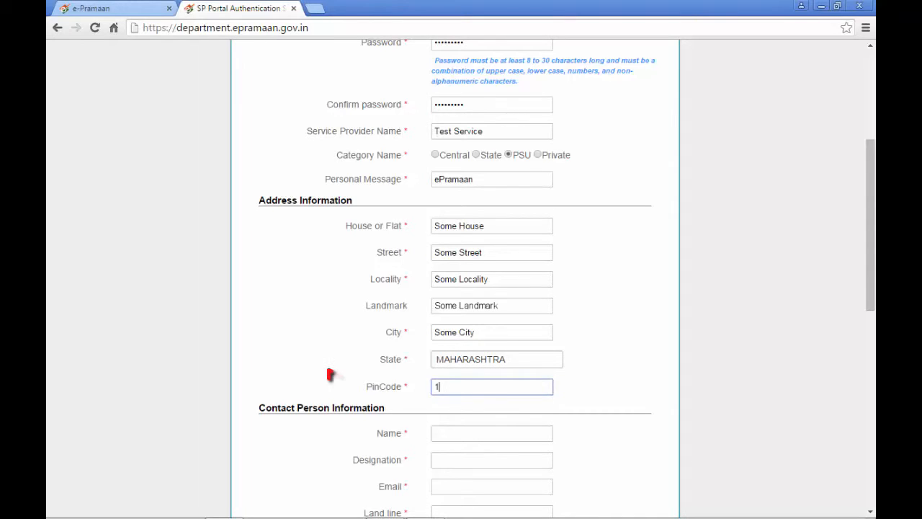
pyautogui.write('3456')
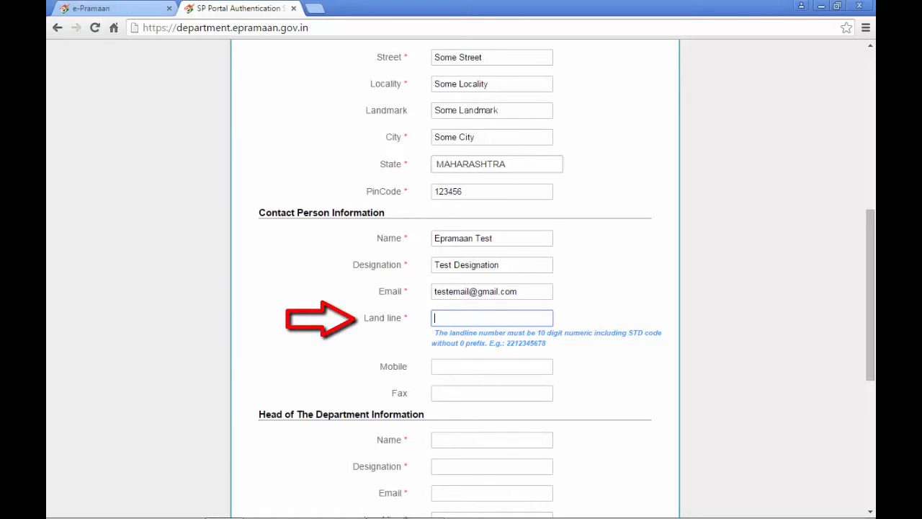
pyautogui.write('2212345678')
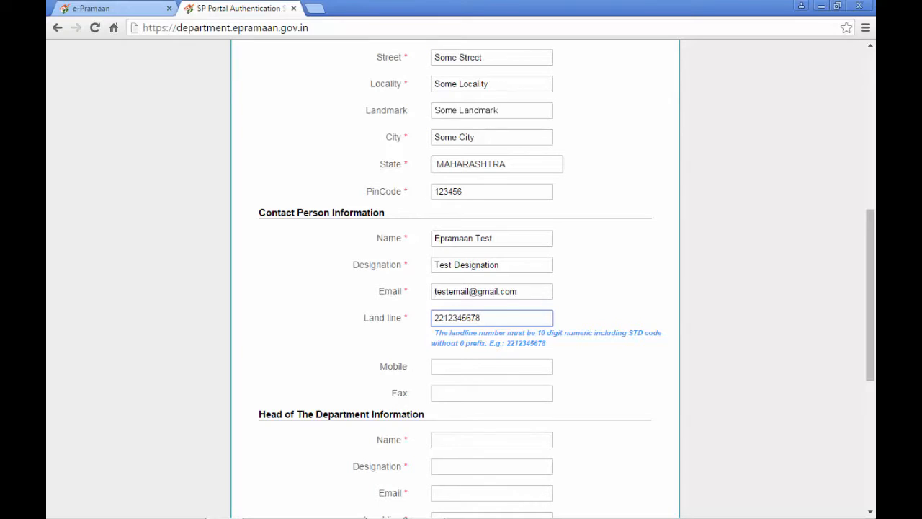
pyautogui.press('Tab')
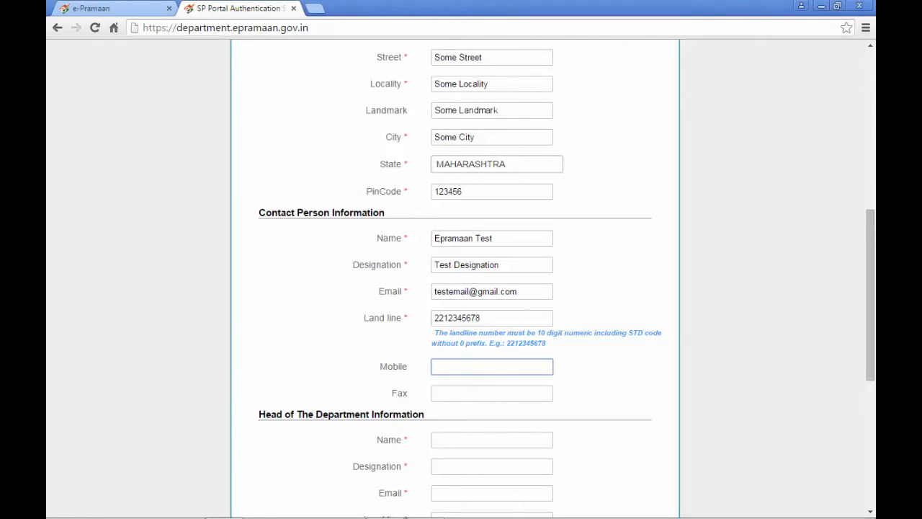
pyautogui.write('1234567890')
pyautogui.click(492, 393)
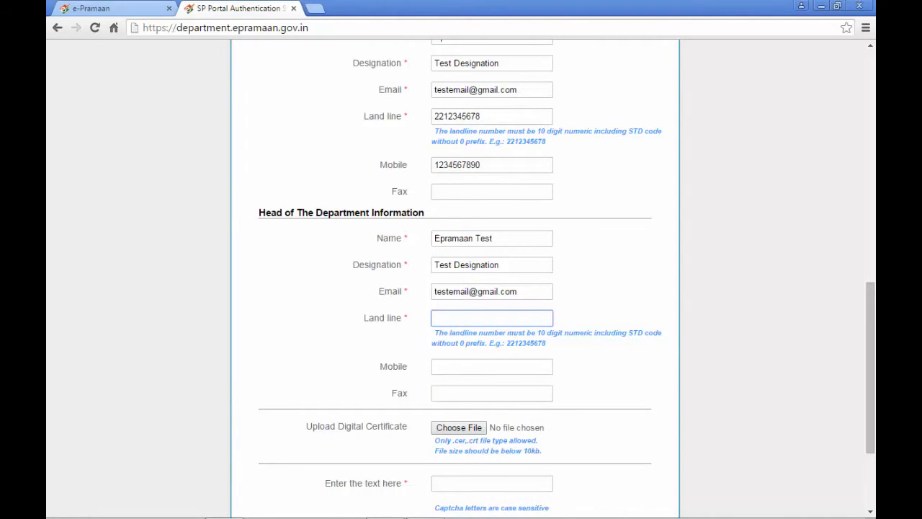
pyautogui.write('221234')
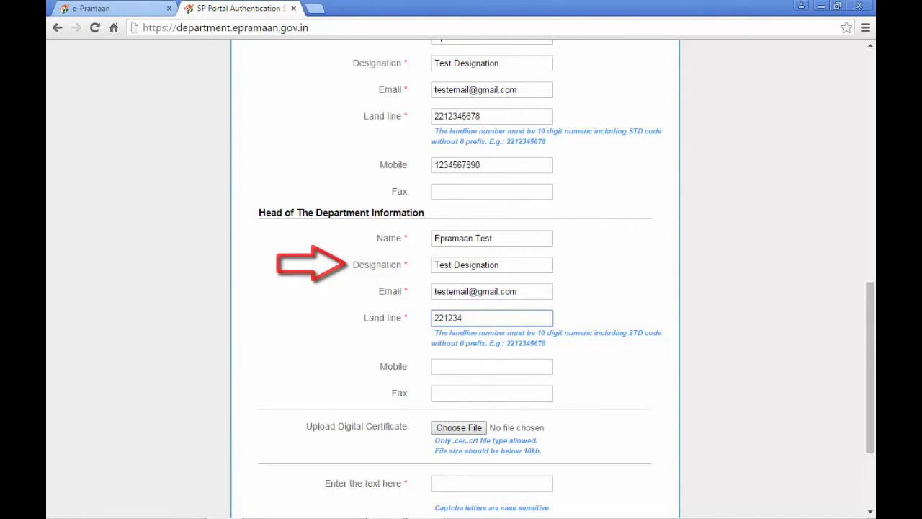
pyautogui.write('567')
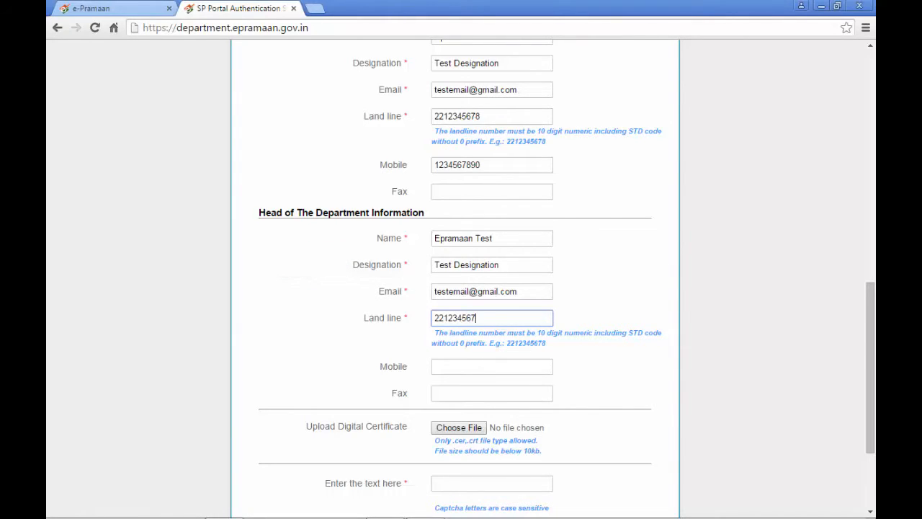
pyautogui.write('8')
pyautogui.click(493, 367)
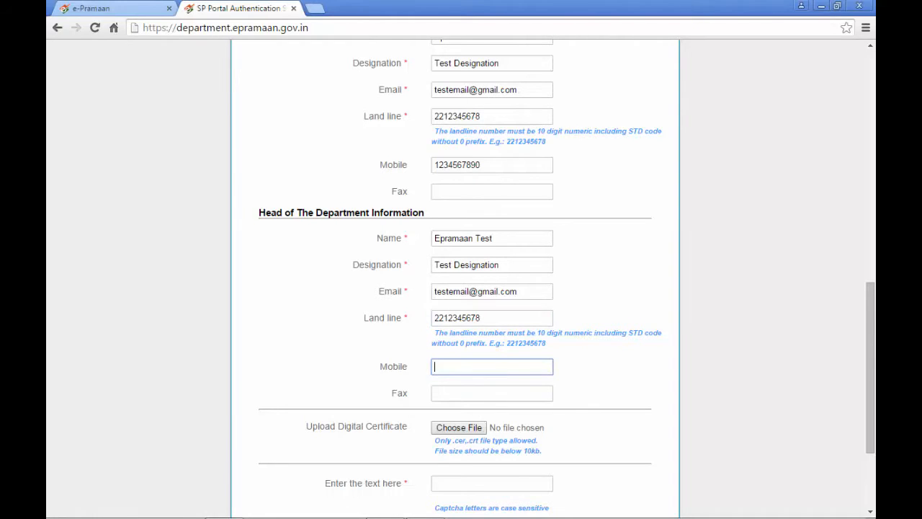
pyautogui.write('12')
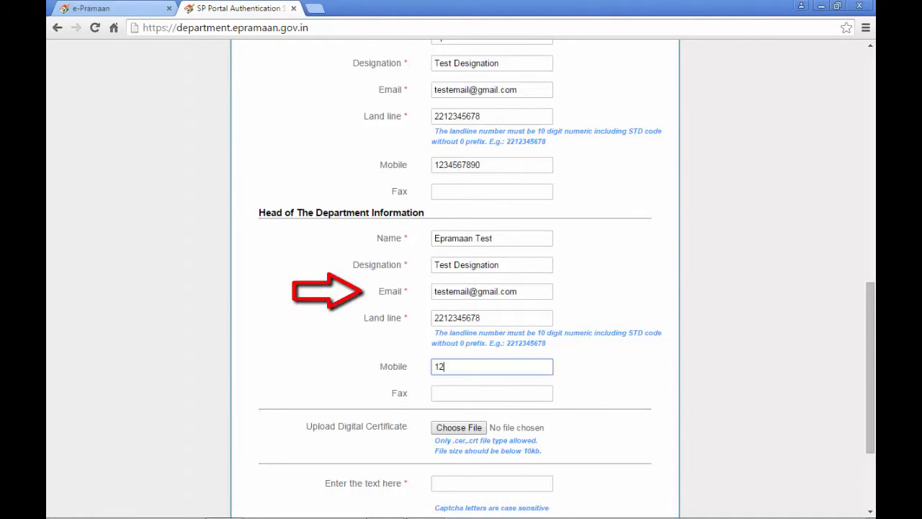
pyautogui.write('345')
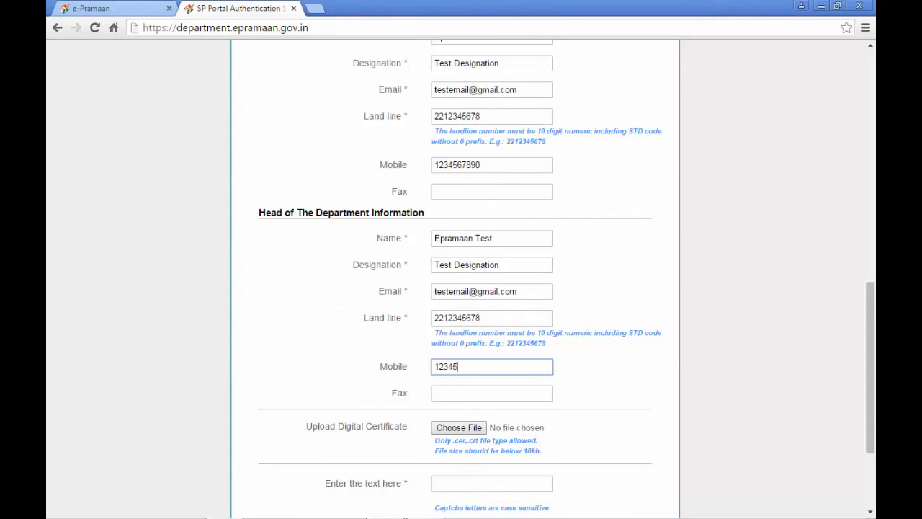
pyautogui.write('678990')
pyautogui.press('BackSpace')
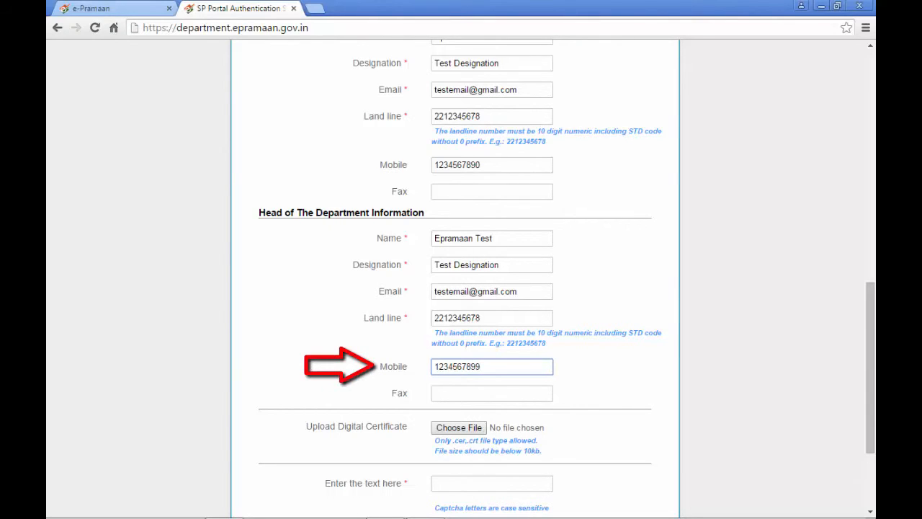
pyautogui.press('BackSpace')
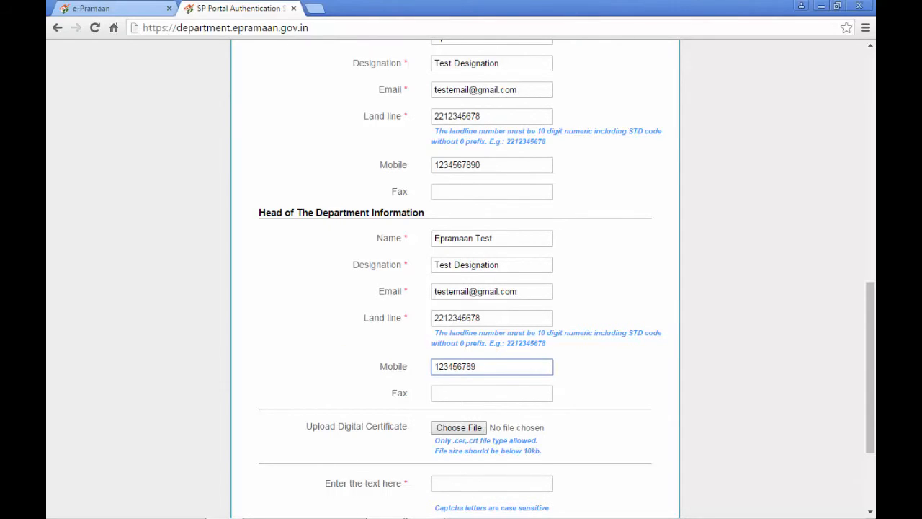
pyautogui.write('0')
pyautogui.click(492, 394)
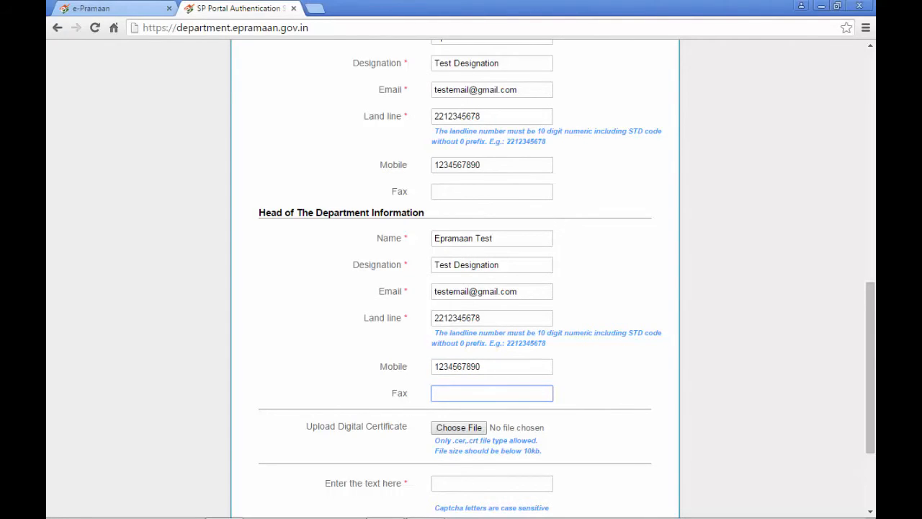
pyautogui.press('Tab')
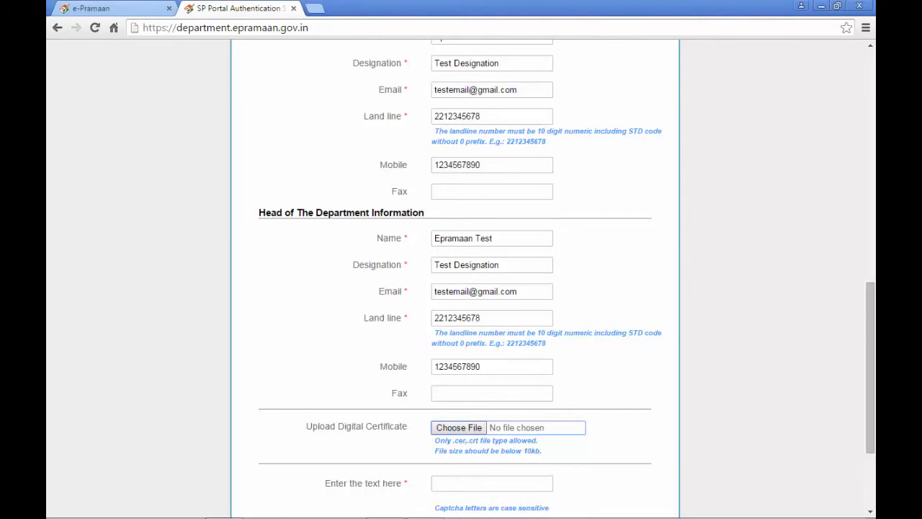
# Attach Certificate.cer as the digital certificate, enter captcha 'sexes', and submit the form
pyautogui.click(452, 426)
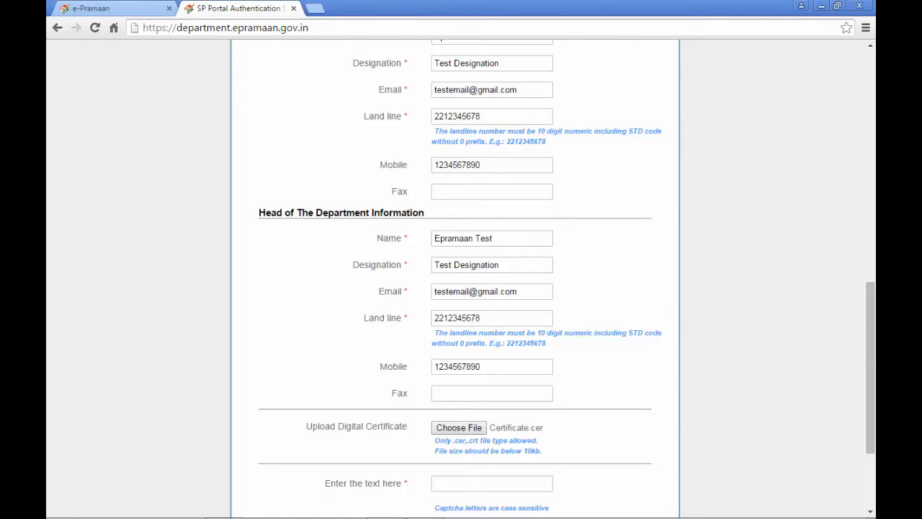
pyautogui.scroll(-2, 462, 288)
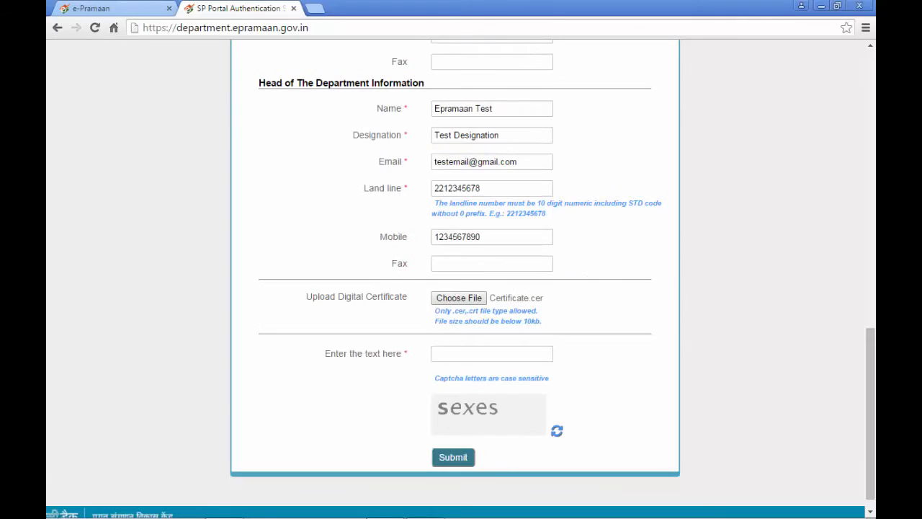
pyautogui.click(466, 355)
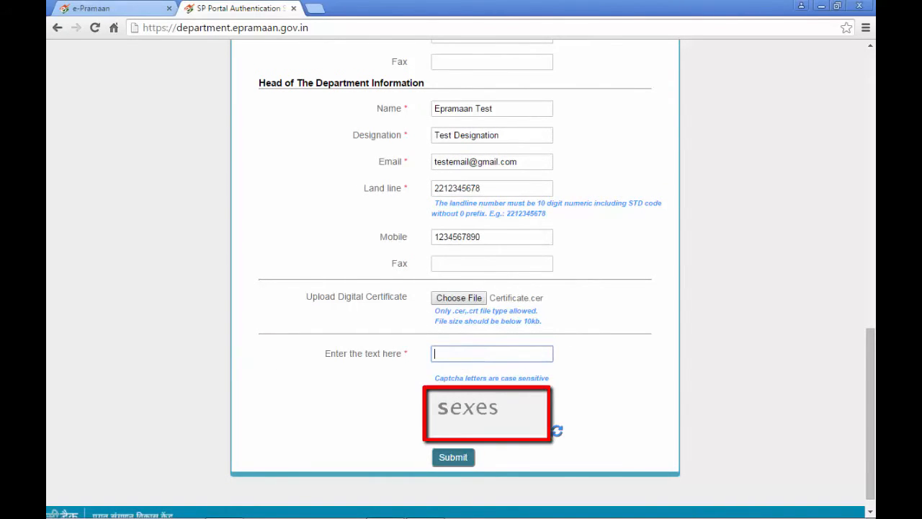
pyautogui.write('sex')
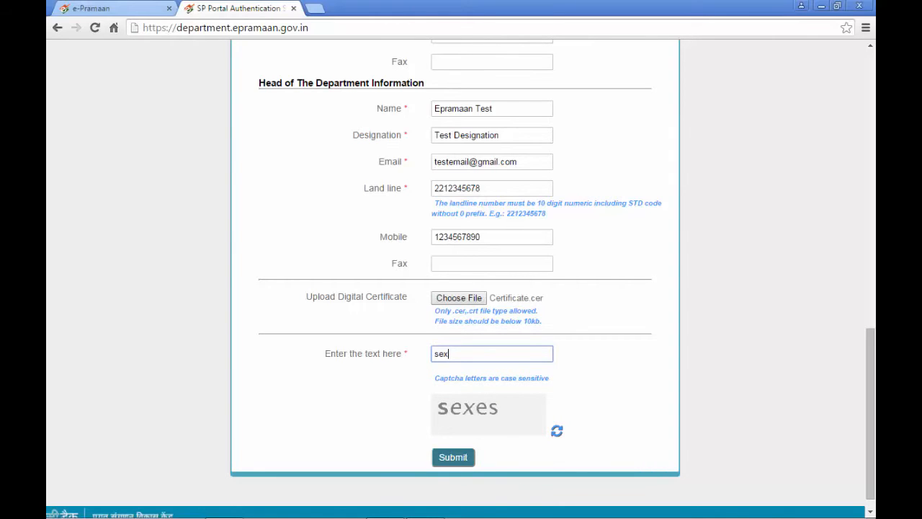
pyautogui.write('es')
pyautogui.press('Return')
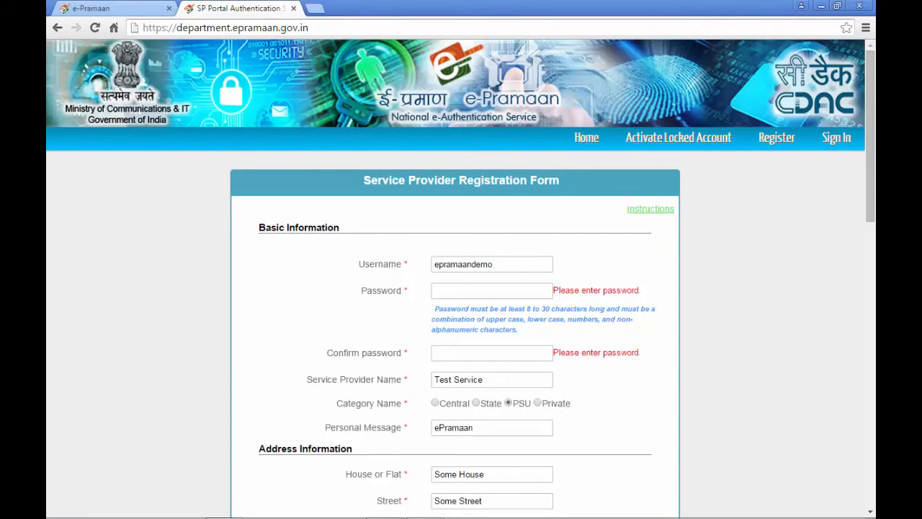
# Return to the missing Password field and submit the registration form again
pyautogui.click(492, 291)
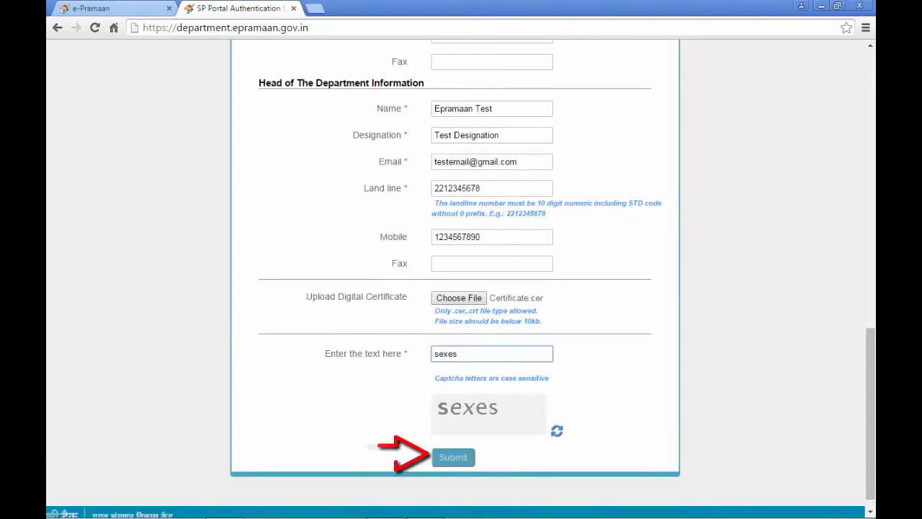
pyautogui.click(448, 460)
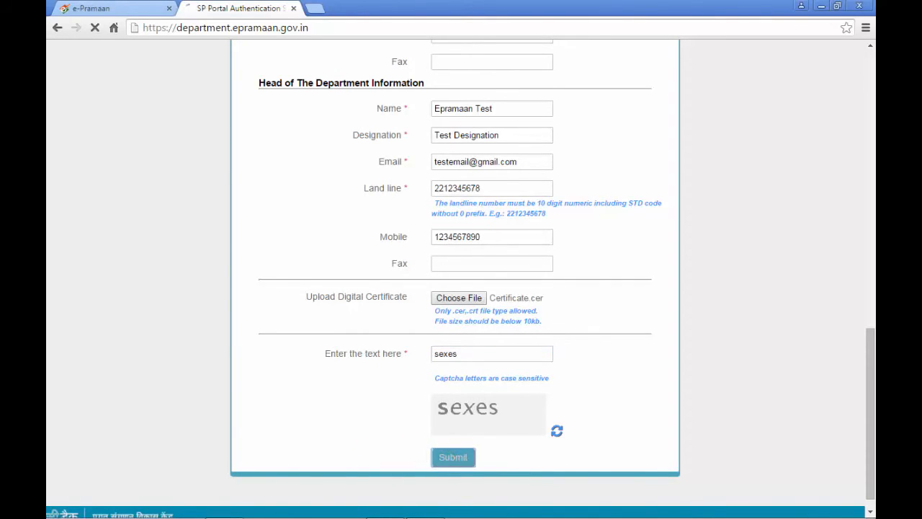